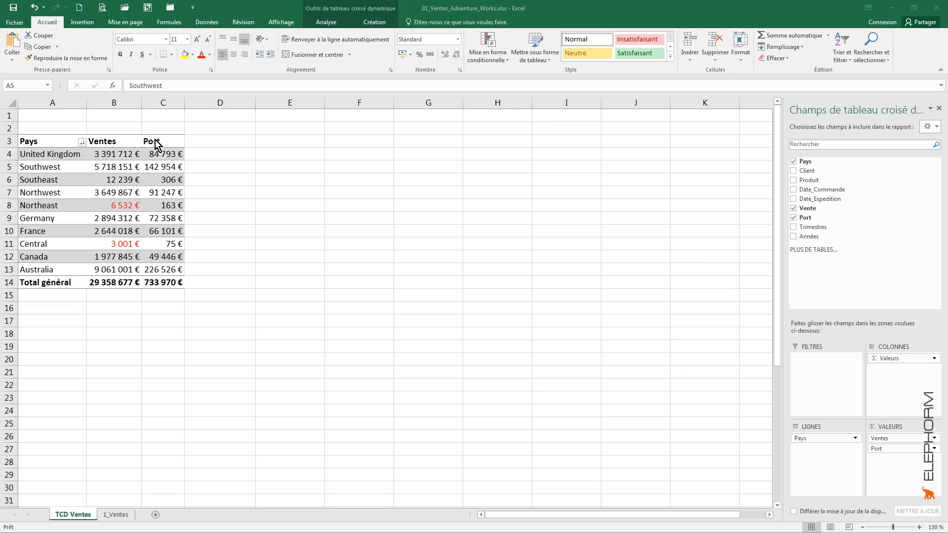
# - Start inserting a calculated field in the sales pivot table and name it Cumul_Ventes
pyautogui.click(158, 193)
pyautogui.click(158, 193)
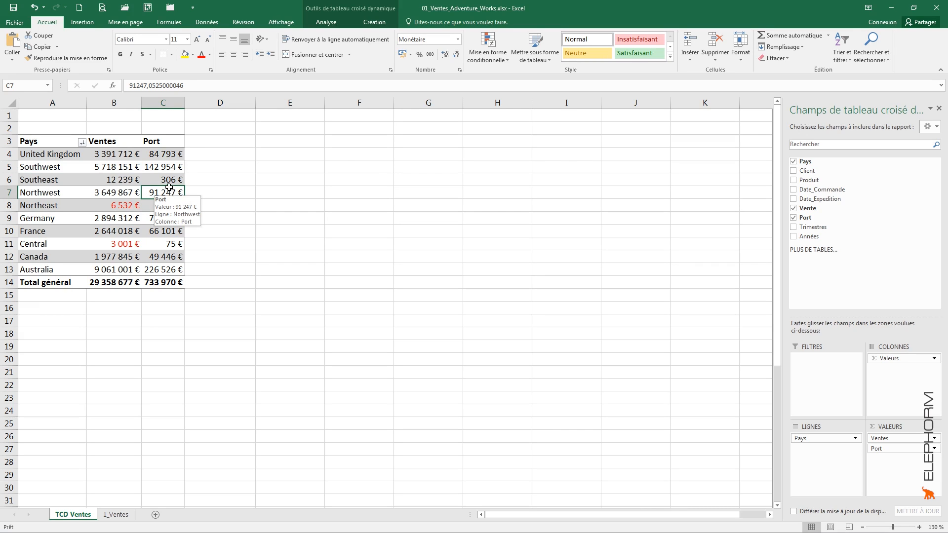
pyautogui.click(325, 23)
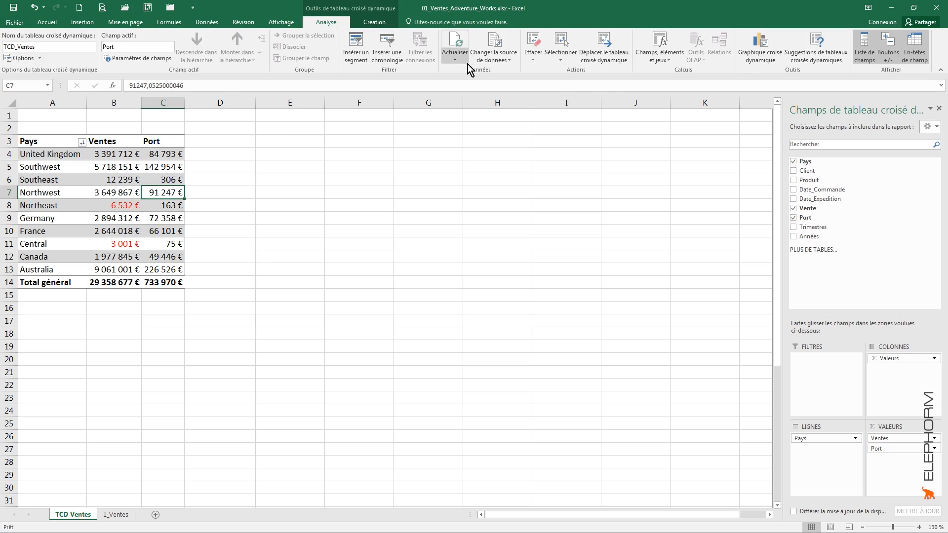
pyautogui.click(671, 60)
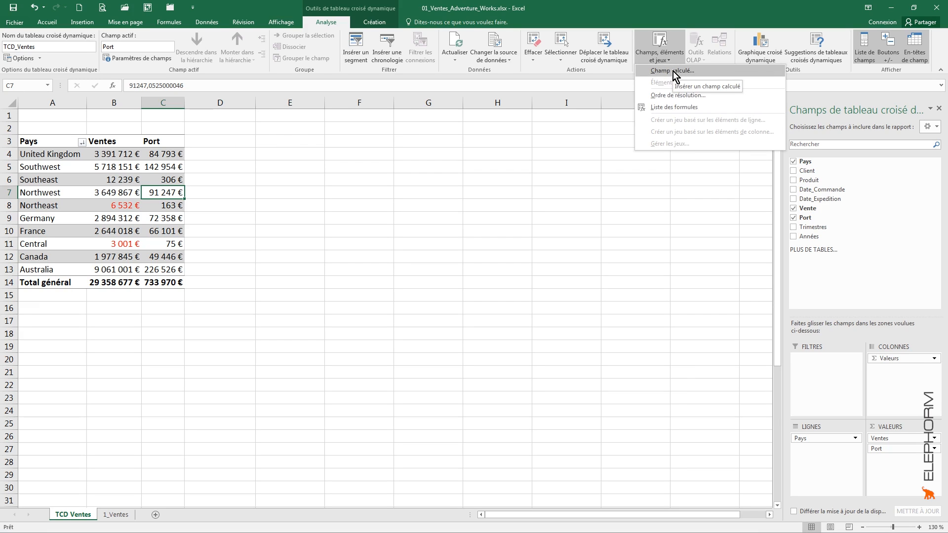
pyautogui.click(673, 71)
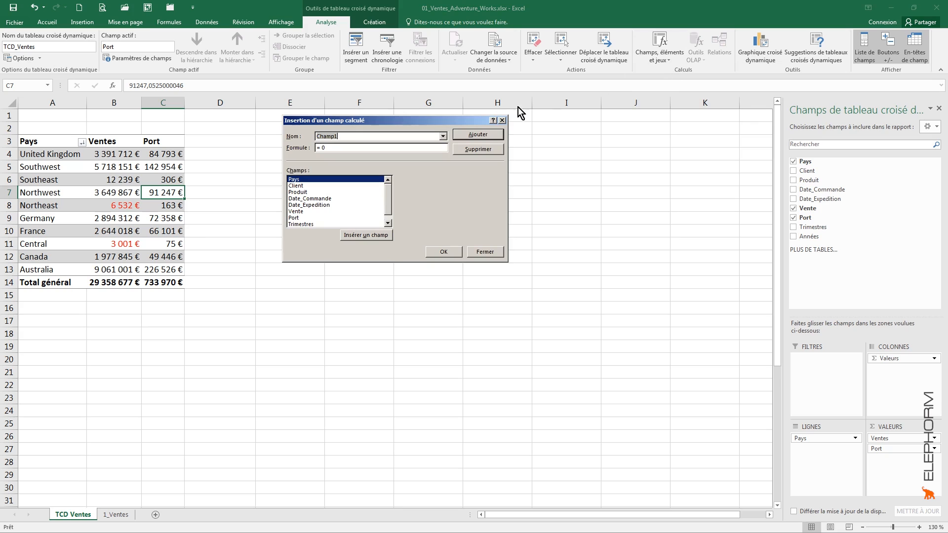
pyautogui.moveTo(443, 119); pyautogui.dragTo(485, 138)
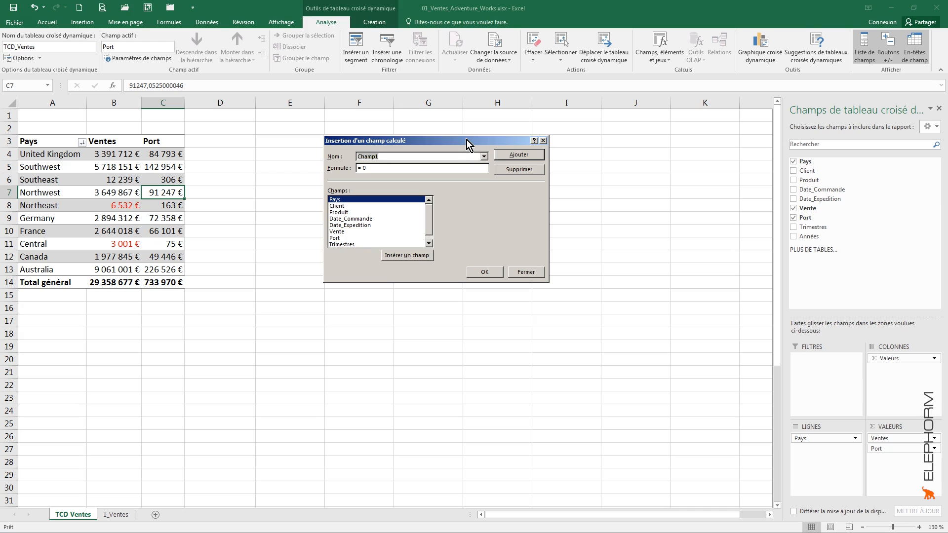
pyautogui.write('Cumul_Ventes')
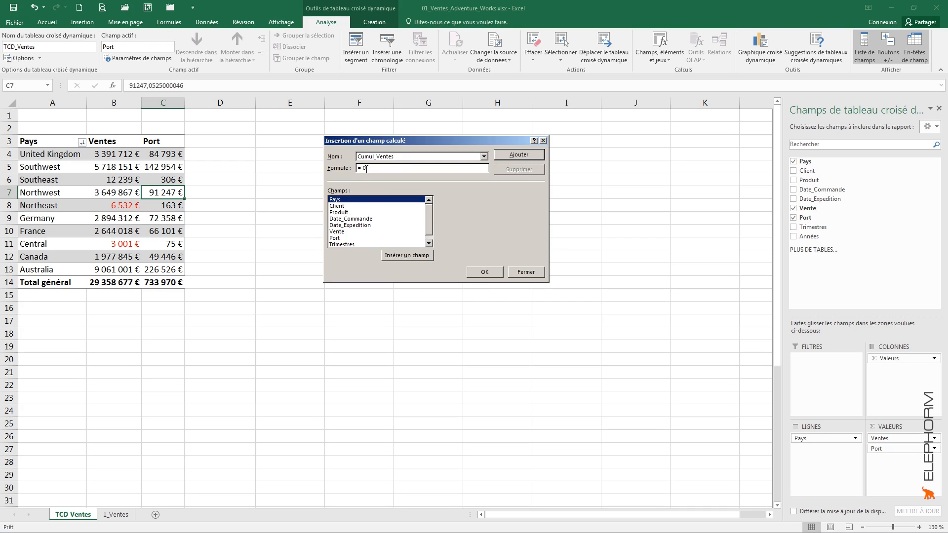
# - Define the calculated field's formula as =Vente+Port and add the field to the pivot table
pyautogui.click(337, 232)
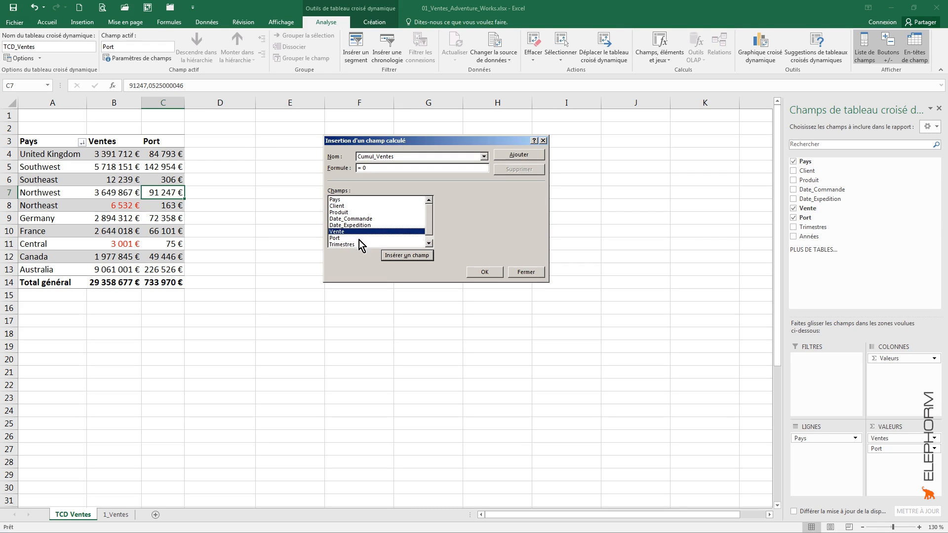
pyautogui.click(392, 257)
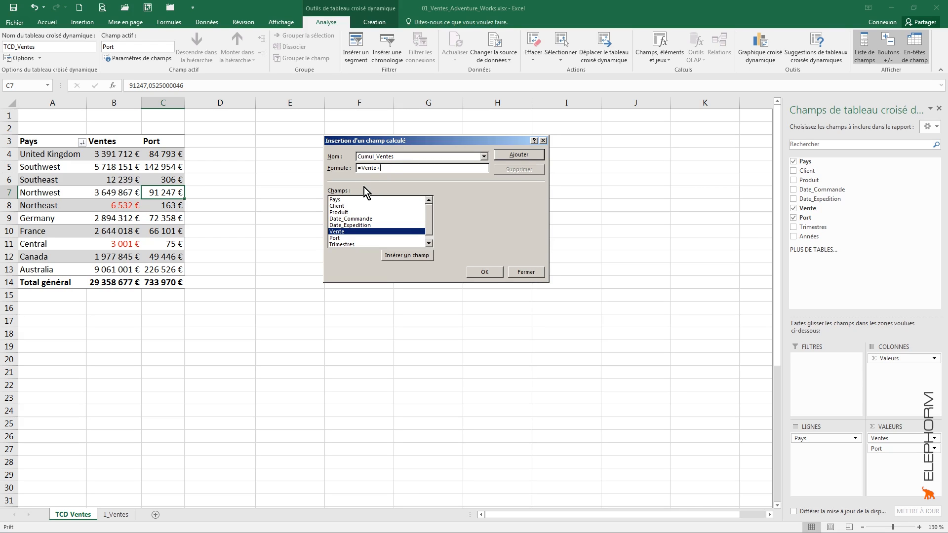
pyautogui.click(337, 239)
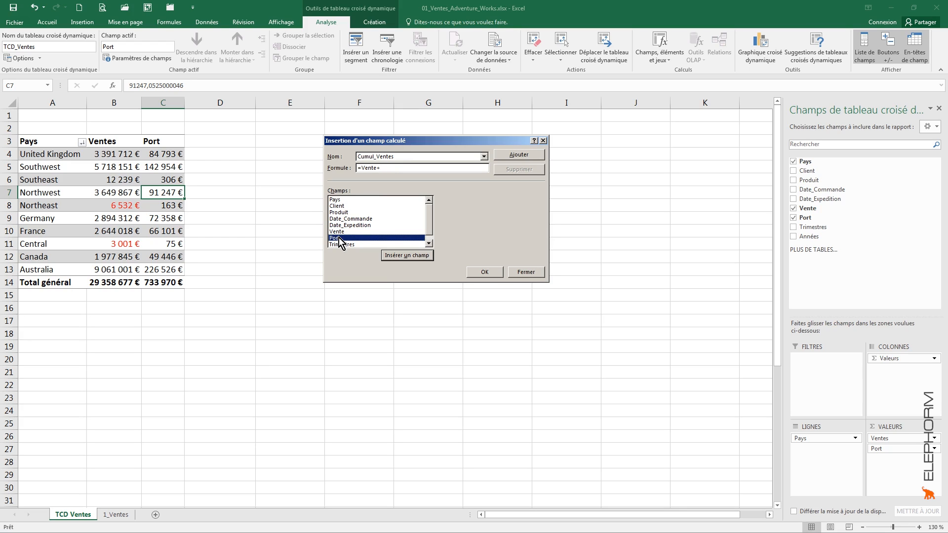
pyautogui.click(399, 258)
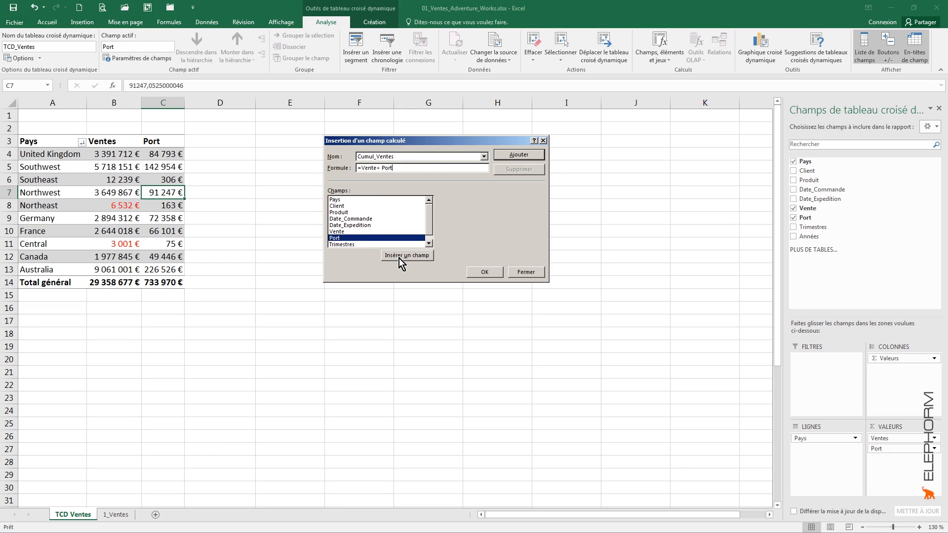
pyautogui.click(484, 272)
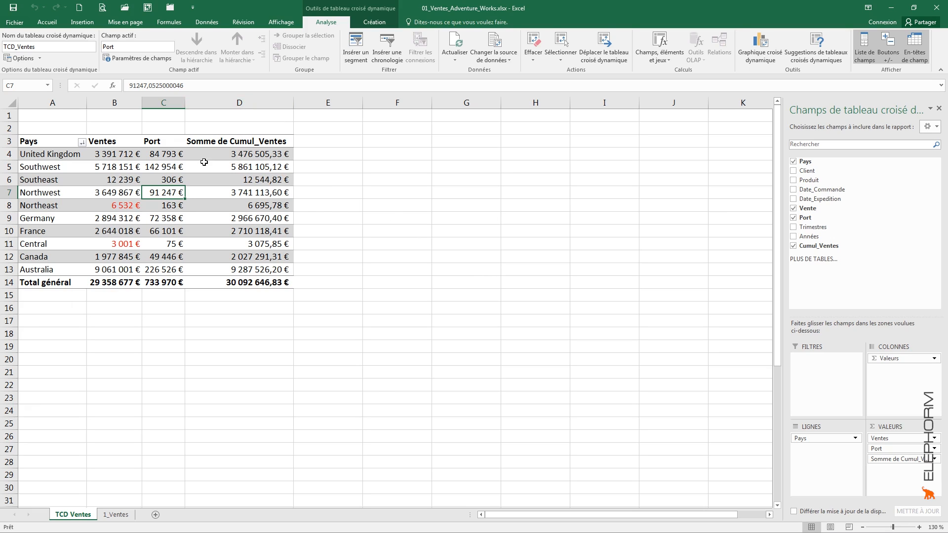
# - Edit the existing Cumul_Ventes calculated field so its formula rounds to whole numbers: =arrondi(Vente+Port;0)
pyautogui.moveTo(102, 156)
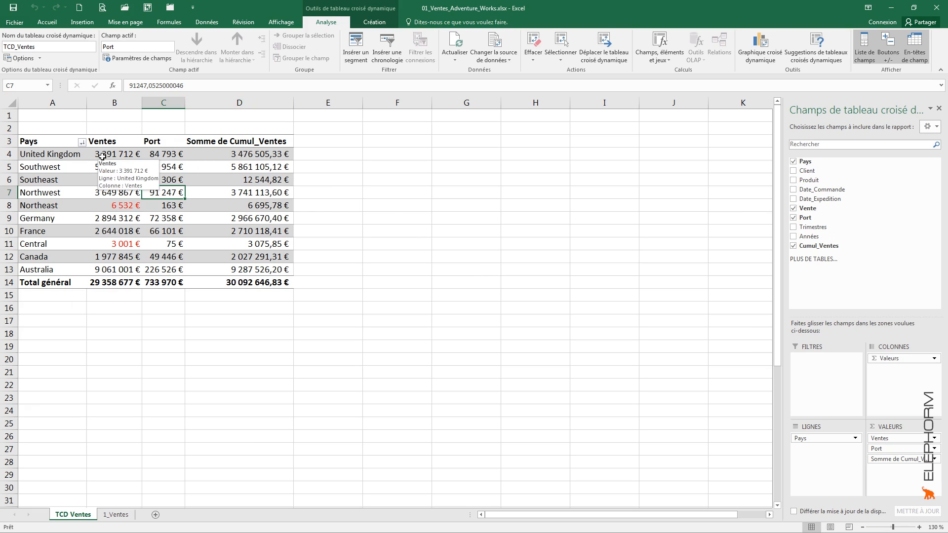
pyautogui.moveTo(246, 159)
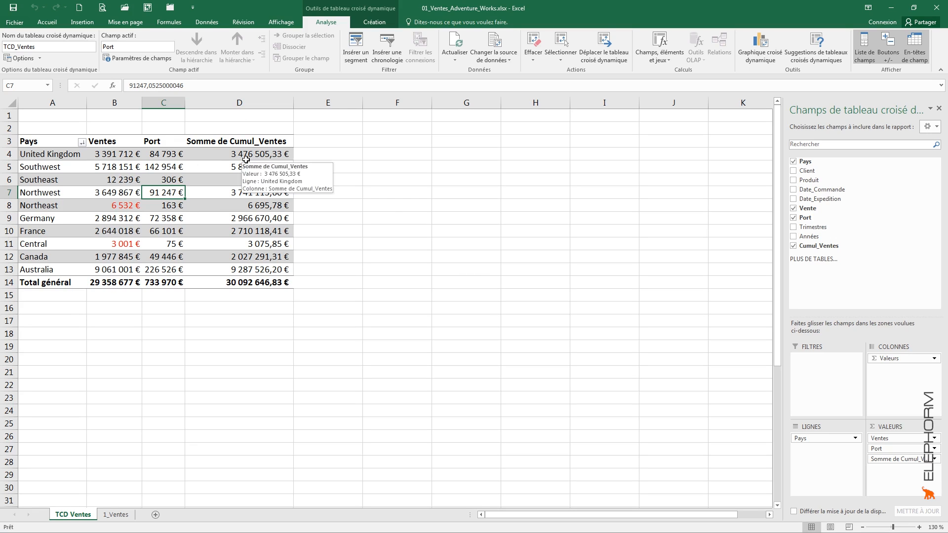
pyautogui.moveTo(251, 190)
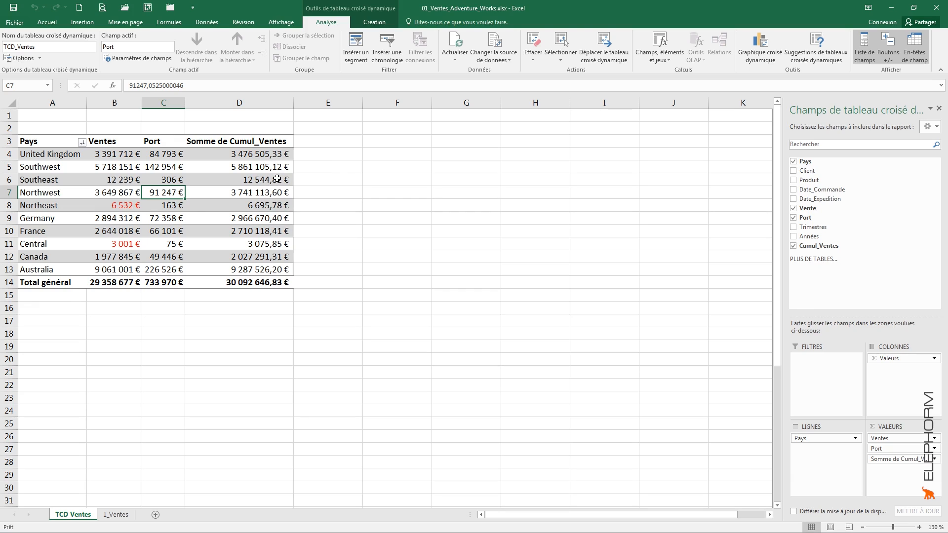
pyautogui.moveTo(272, 178)
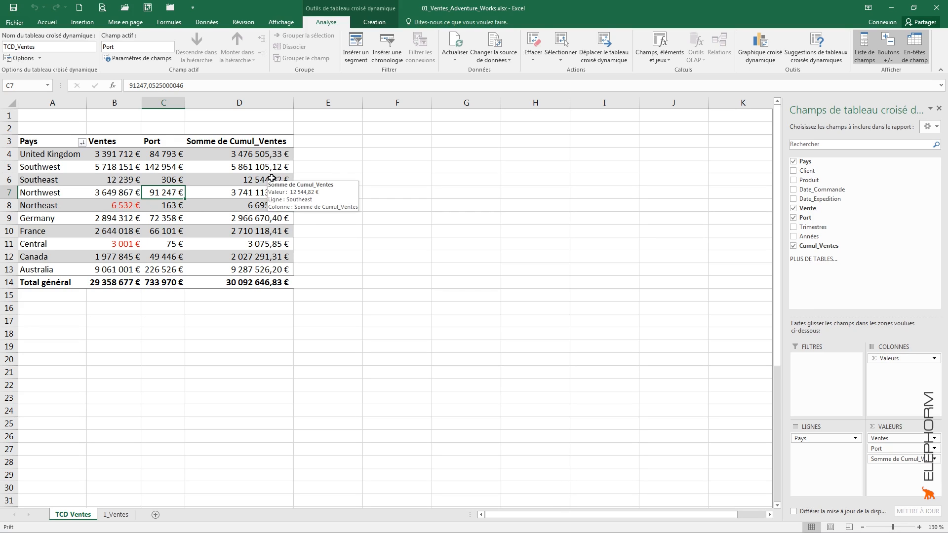
pyautogui.moveTo(244, 195)
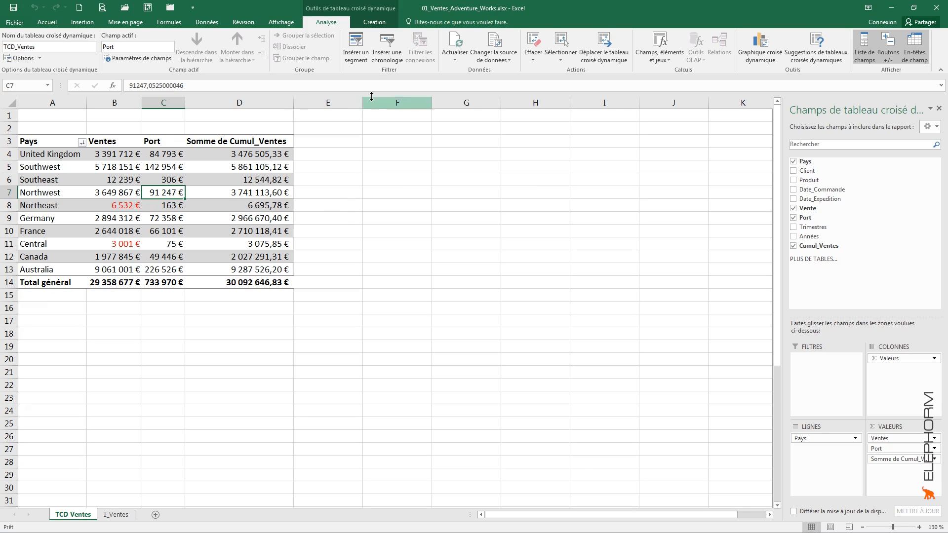
pyautogui.click(672, 61)
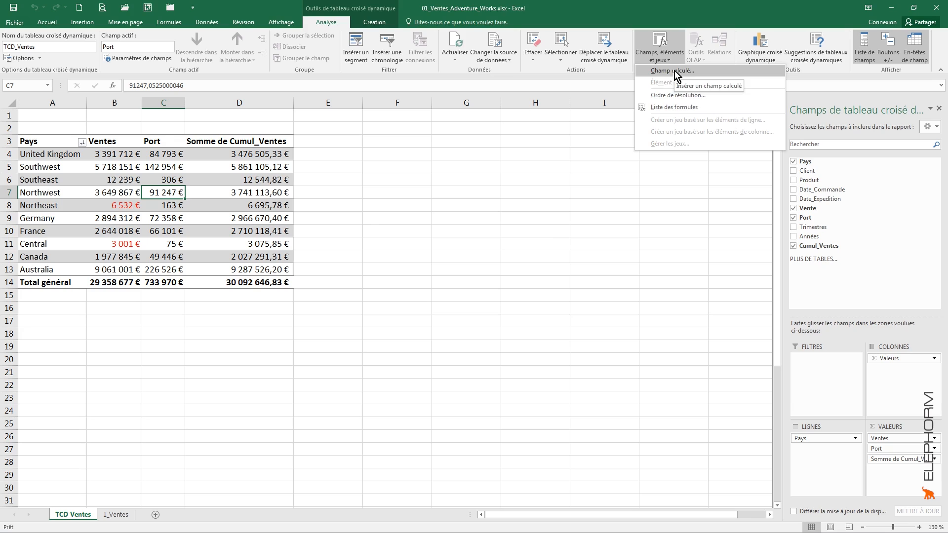
pyautogui.click(675, 70)
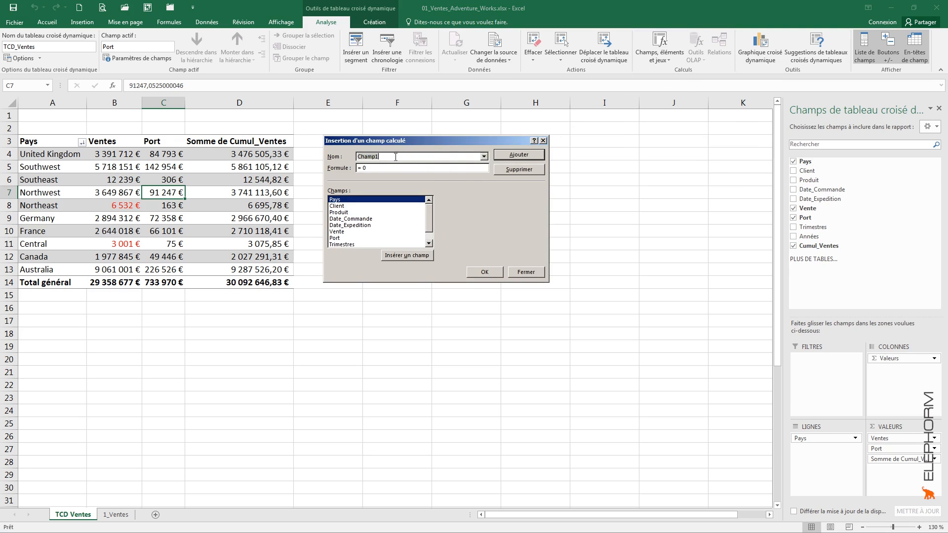
pyautogui.click(484, 158)
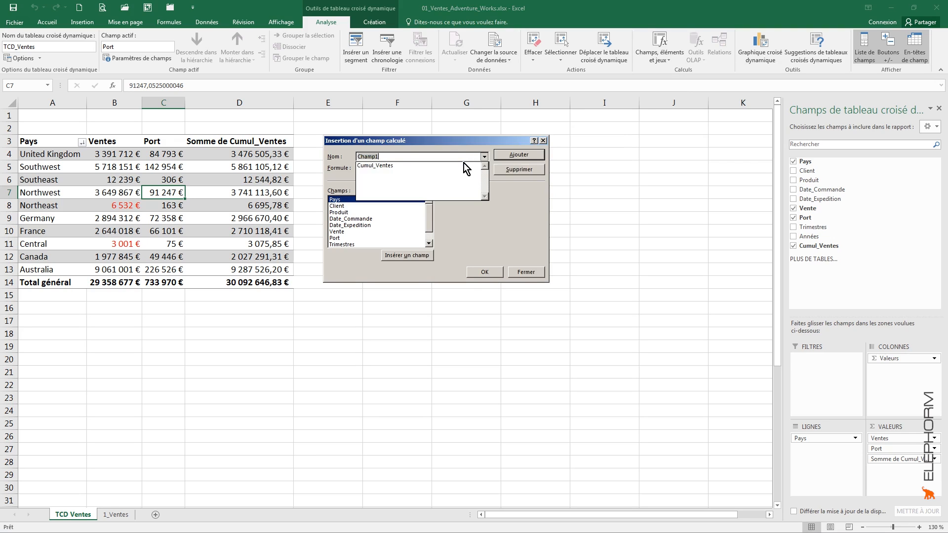
pyautogui.click(390, 166)
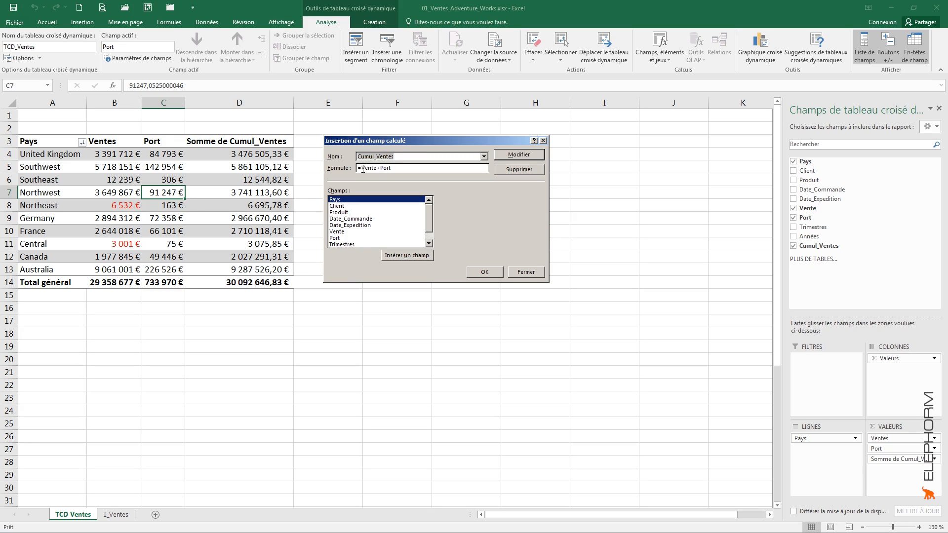
pyautogui.click(363, 169)
pyautogui.write('a')
pyautogui.write('rrond')
pyautogui.write('i')
pyautogui.write('(')
pyautogui.click(422, 167)
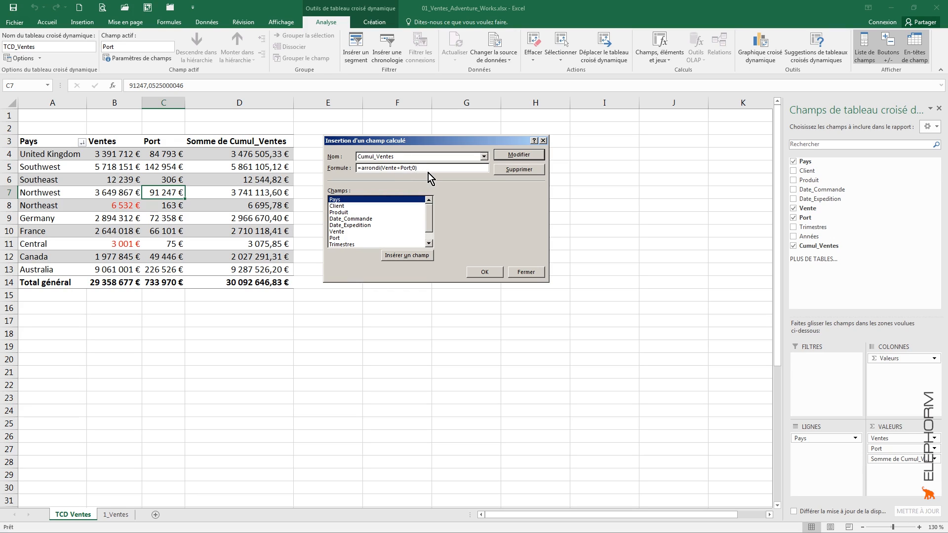
pyautogui.click(483, 274)
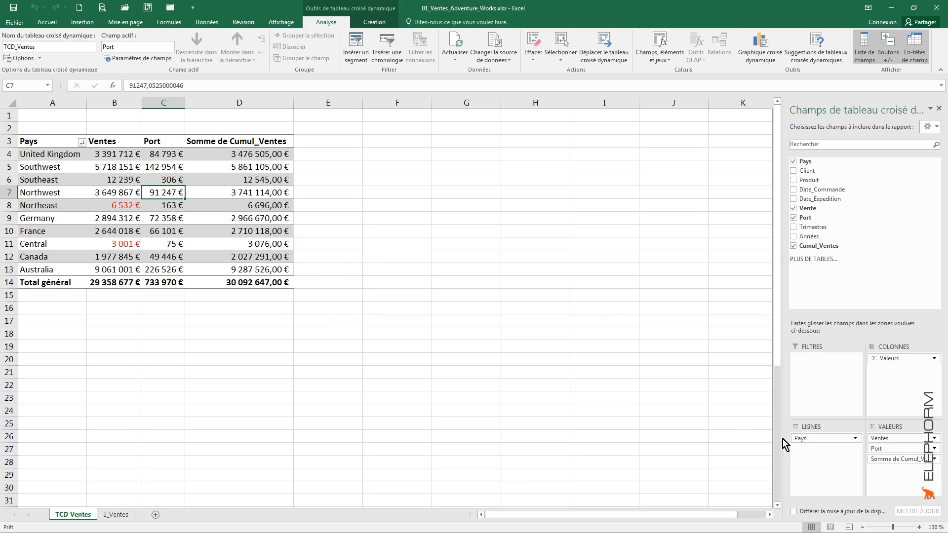
# - Set the custom name of the Somme de Cumul_Ventes value field to Cumul Ventes
pyautogui.click(899, 459)
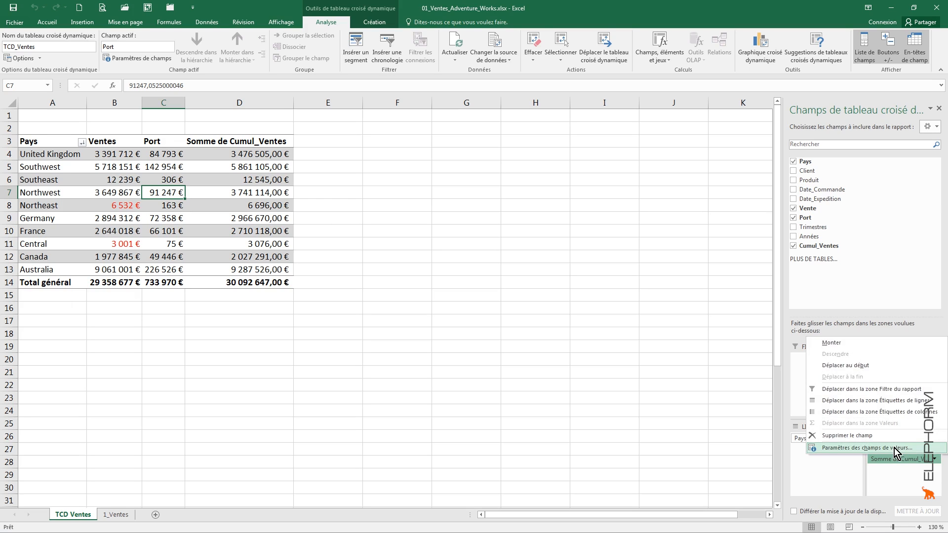
pyautogui.click(893, 449)
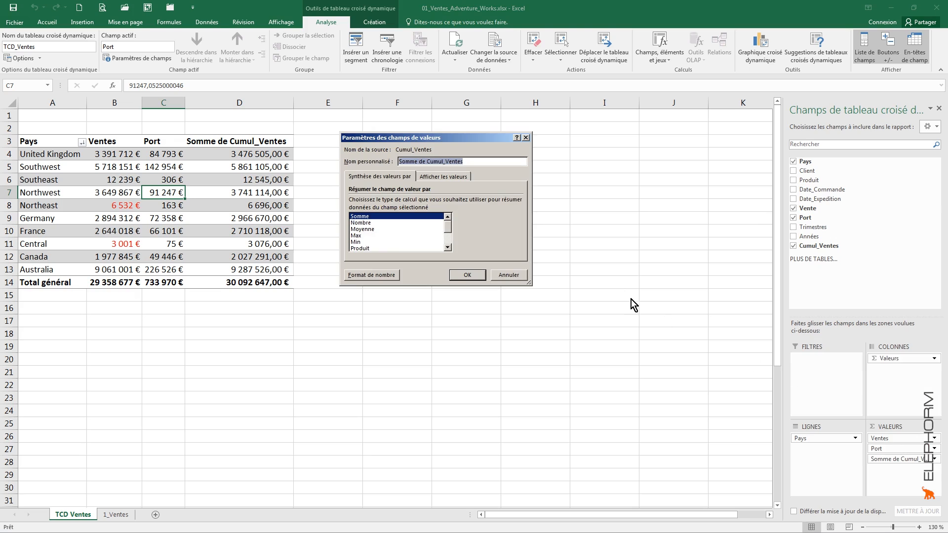
pyautogui.click(427, 161)
pyautogui.moveTo(428, 161); pyautogui.dragTo(399, 161)
pyautogui.press('Delete')
pyautogui.press('BackSpace')
# - Set the Cumul Ventes number format to 0 decimals, apply the field settings, and widen the Port column slightly
pyautogui.click(394, 277)
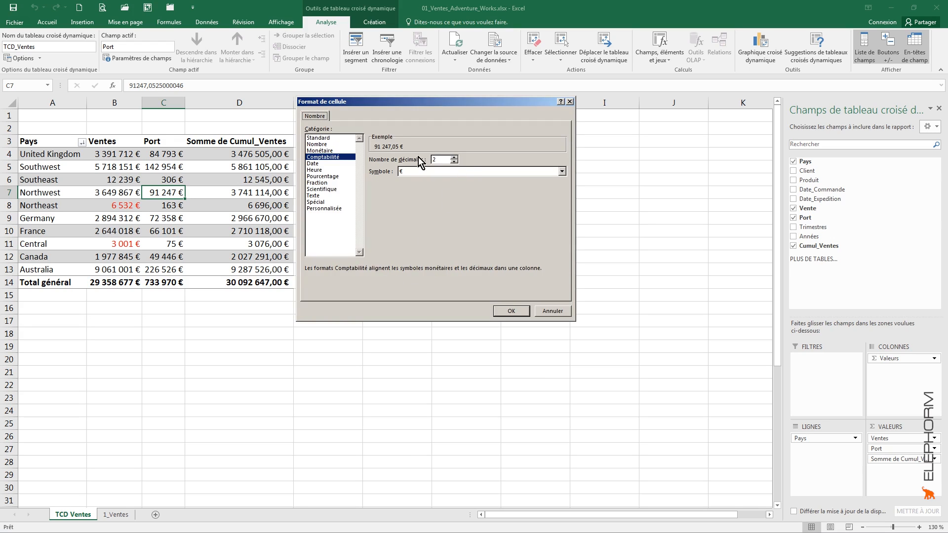
pyautogui.click(455, 164)
pyautogui.click(511, 311)
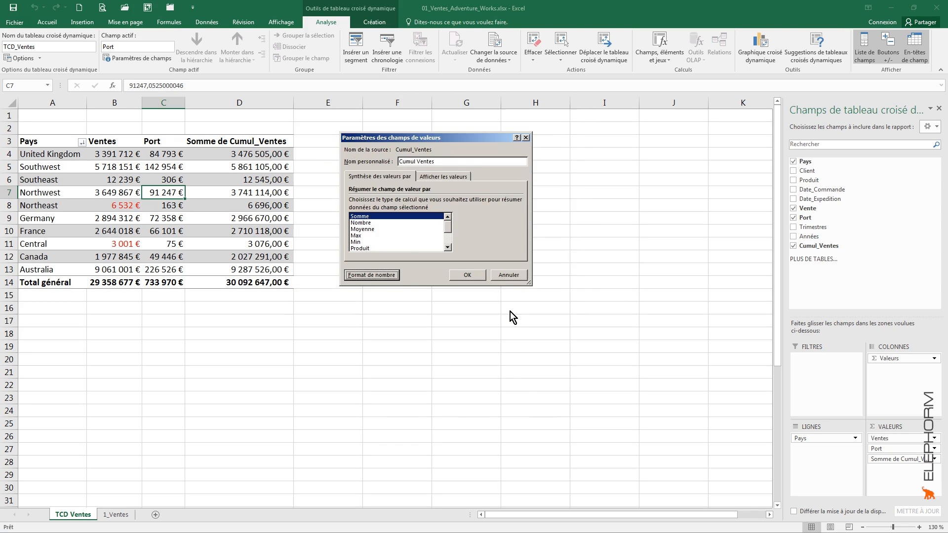
pyautogui.click(478, 274)
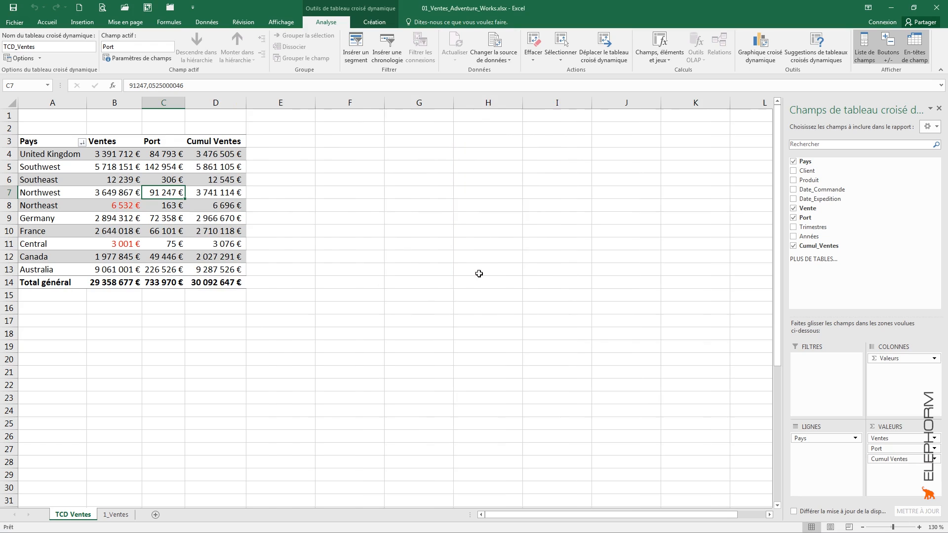
pyautogui.moveTo(185, 102); pyautogui.dragTo(201, 103)
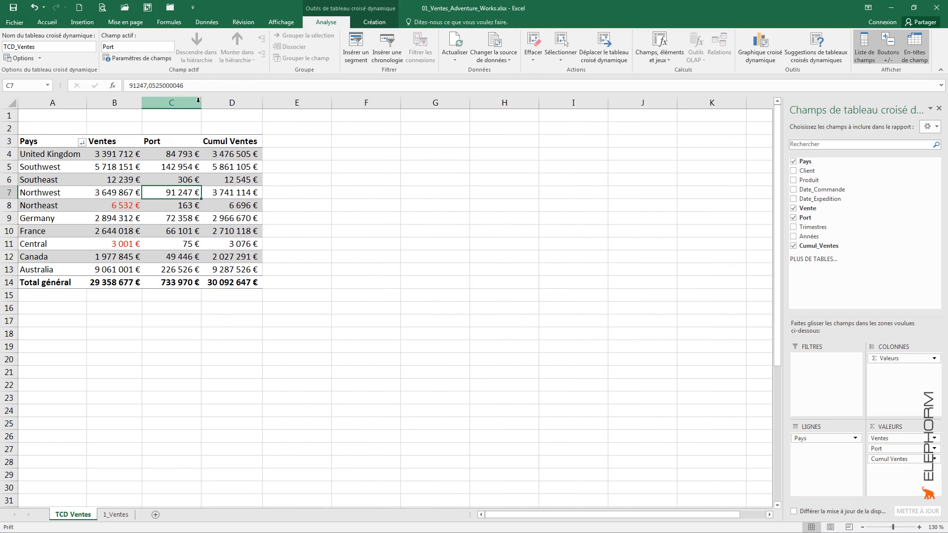